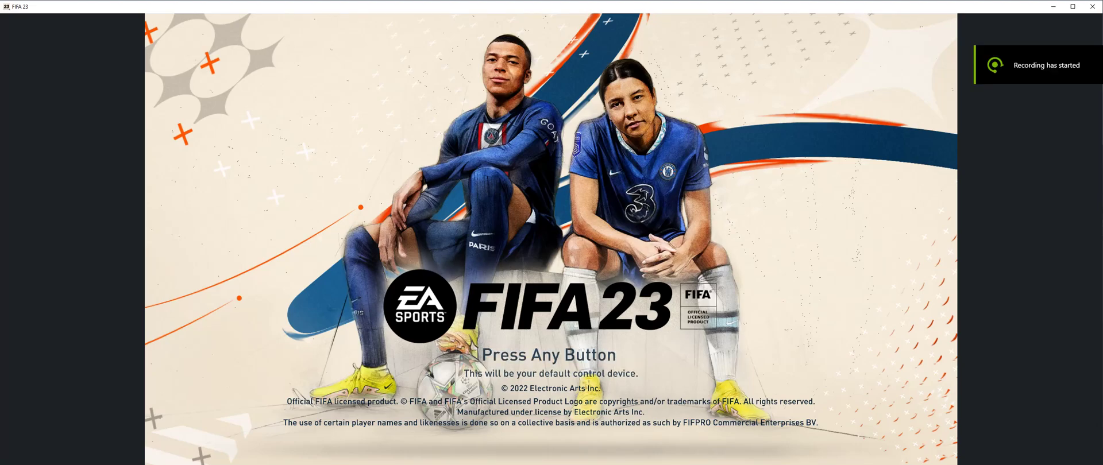
# - Get past the FIFA 23 title screen to load the home menu
pyautogui.press('Return')
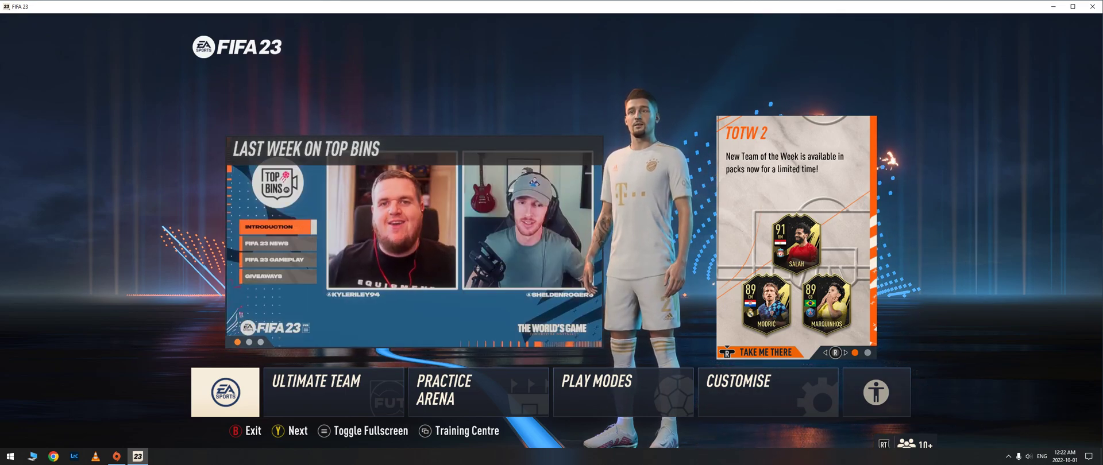
# - Launch Speccy from a 'spec' search and maximise it to review the hardware summary
pyautogui.click(8, 461)
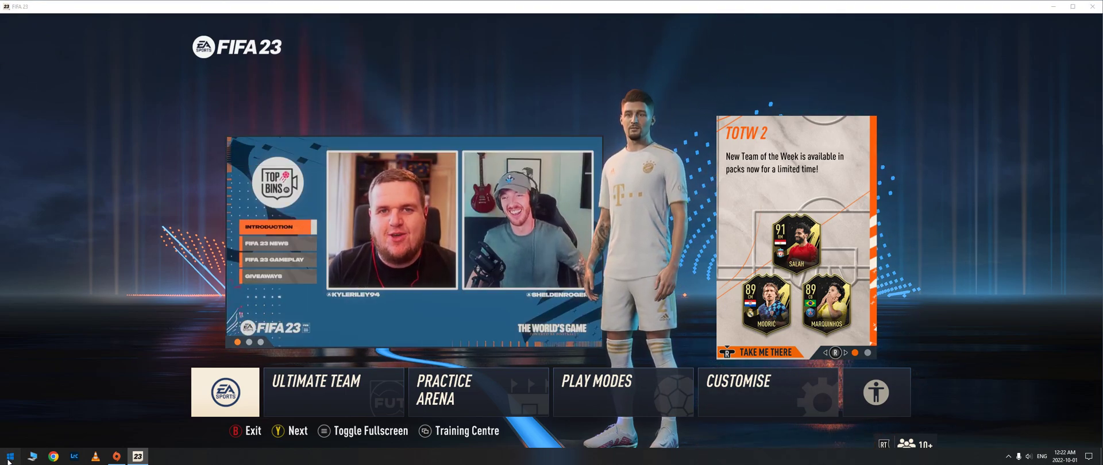
pyautogui.write('spec')
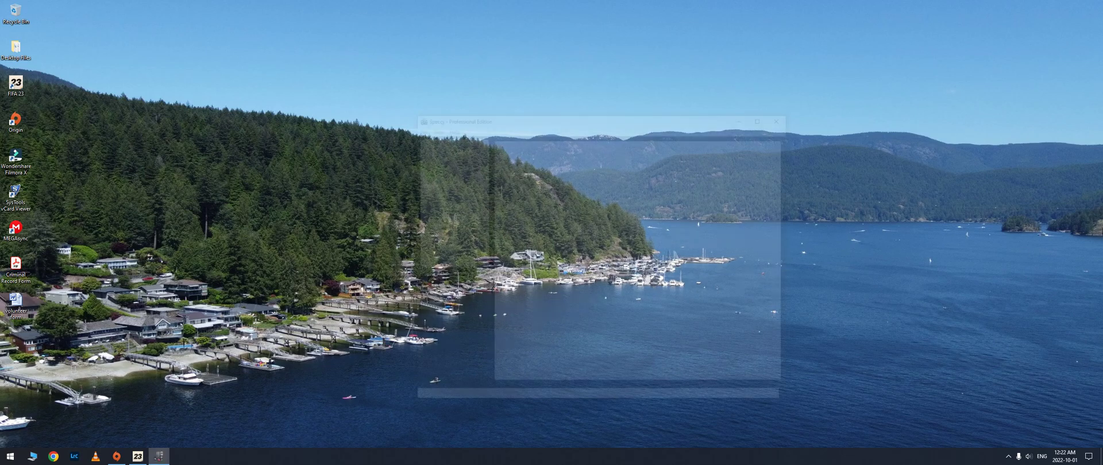
pyautogui.click(757, 122)
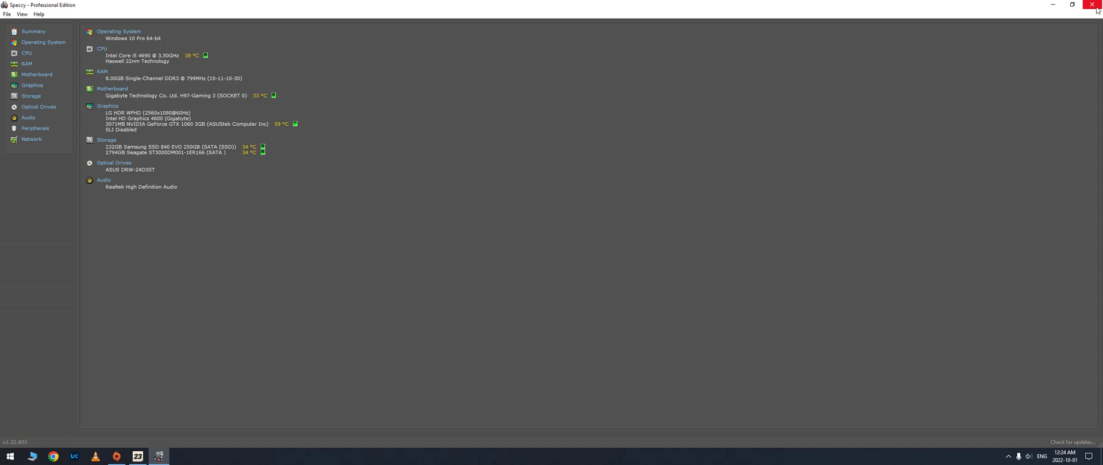
# - Close Speccy, return to FIFA 23 and navigate Customise > Settings to Game Settings
pyautogui.click(1092, 6)
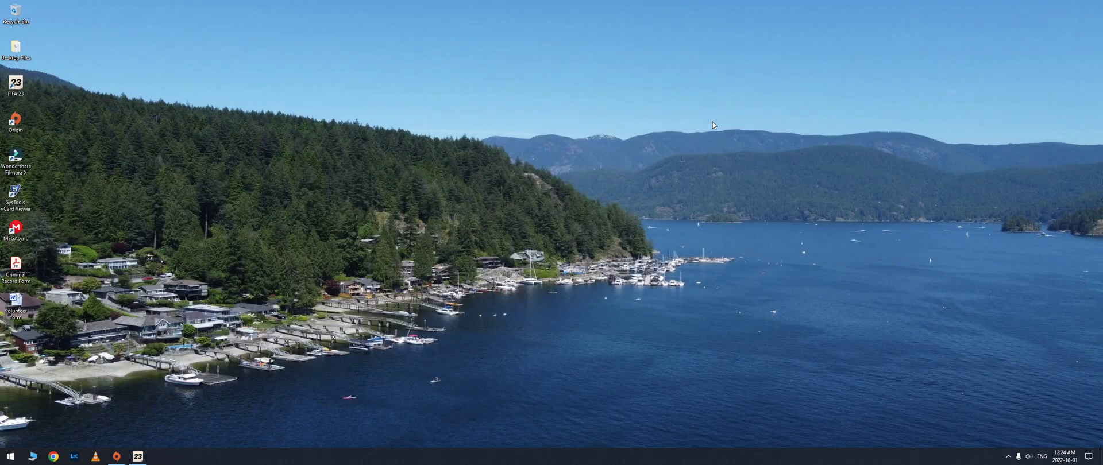
pyautogui.click(138, 456)
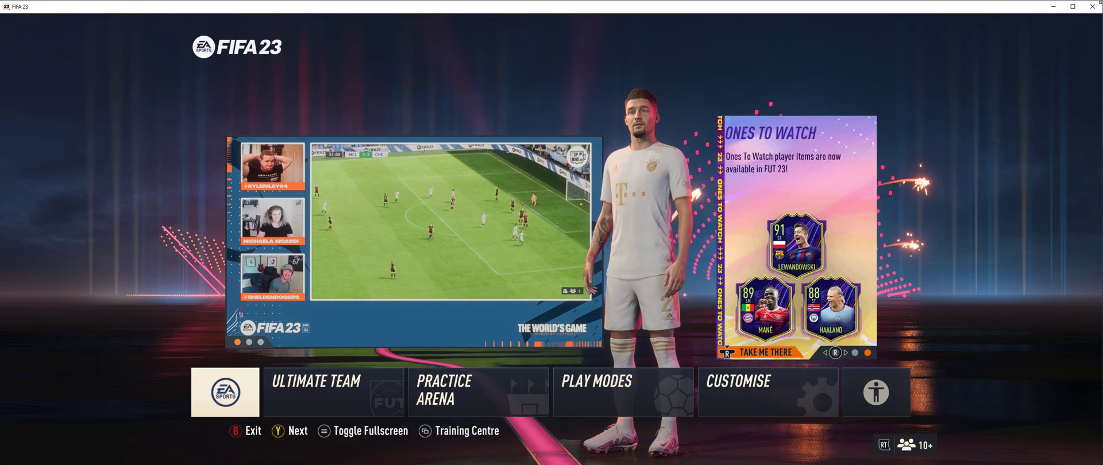
pyautogui.press('Right')
pyautogui.press('Right')
pyautogui.press('Right')
pyautogui.press('Right')
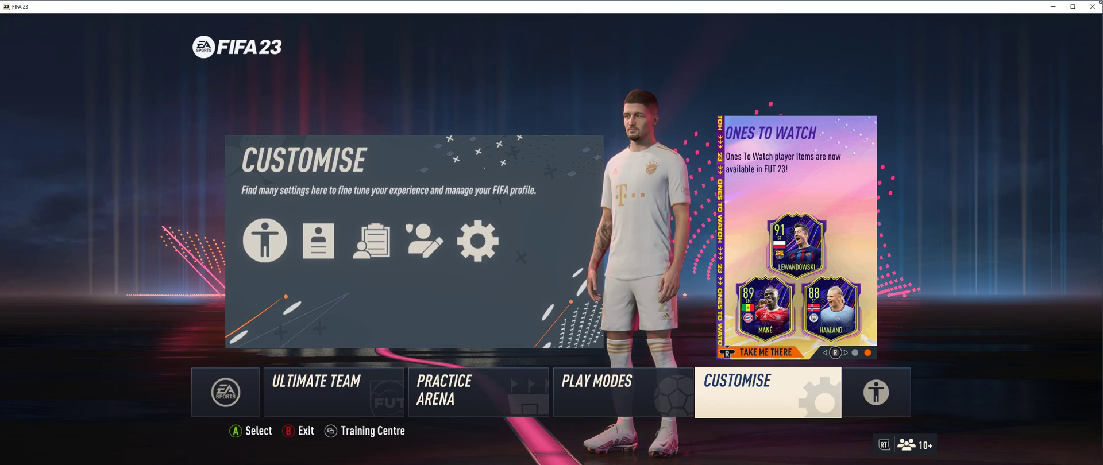
pyautogui.press('Return')
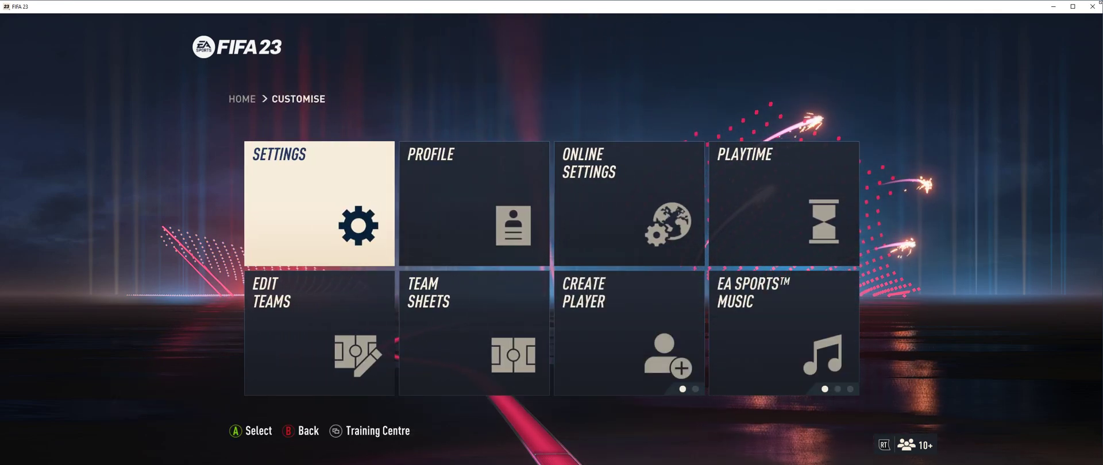
pyautogui.press('Return')
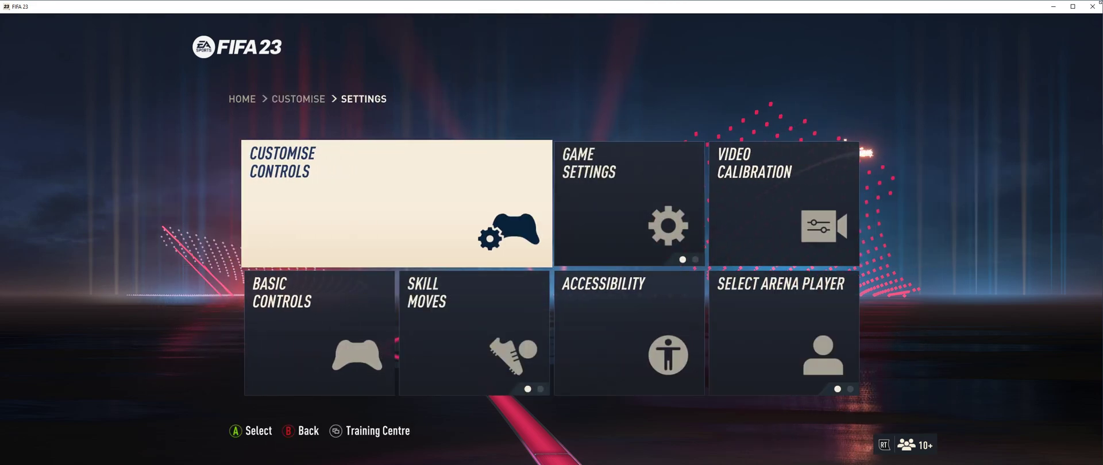
pyautogui.press('Right')
# - Open Game Settings and switch to the Display Configuration tab
pyautogui.press('Return')
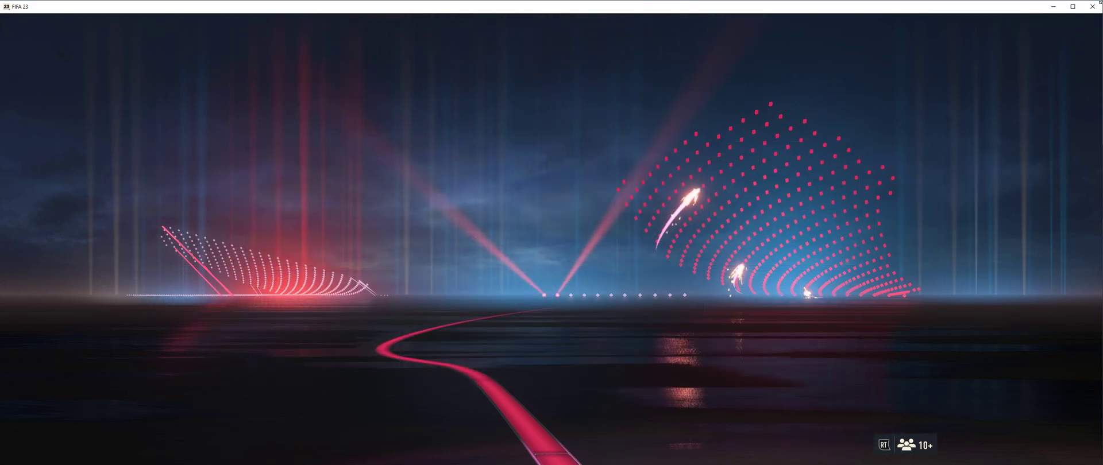
pyautogui.press('q')
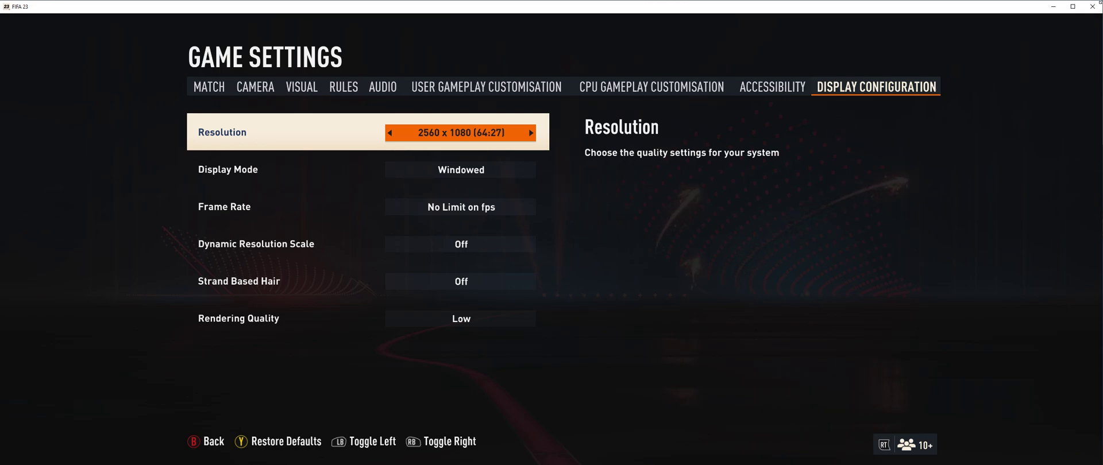
pyautogui.press('Down')
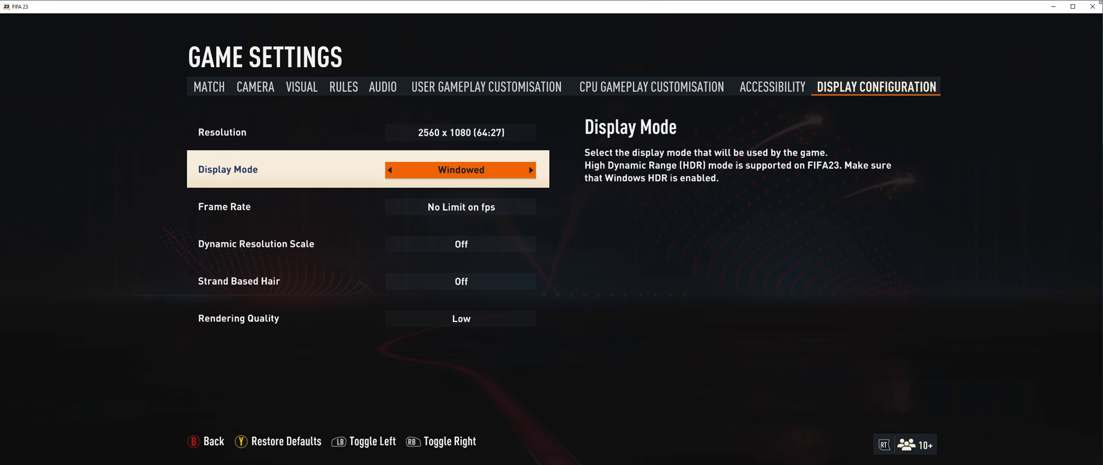
pyautogui.press('Down')
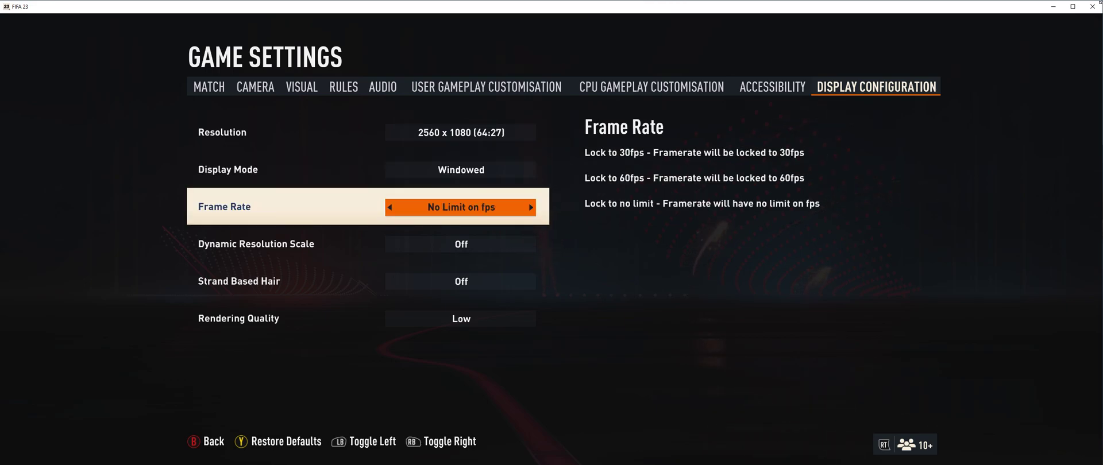
pyautogui.press('Right')
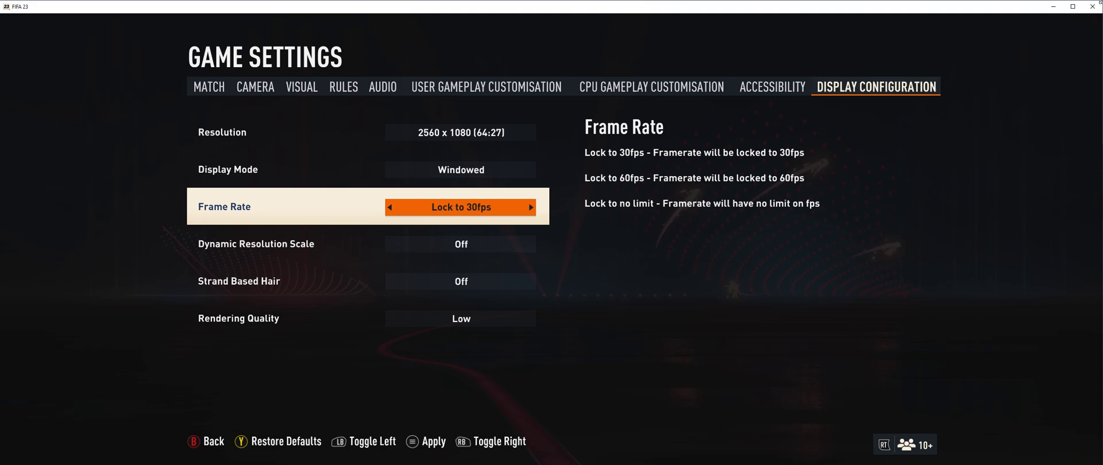
pyautogui.press('Left')
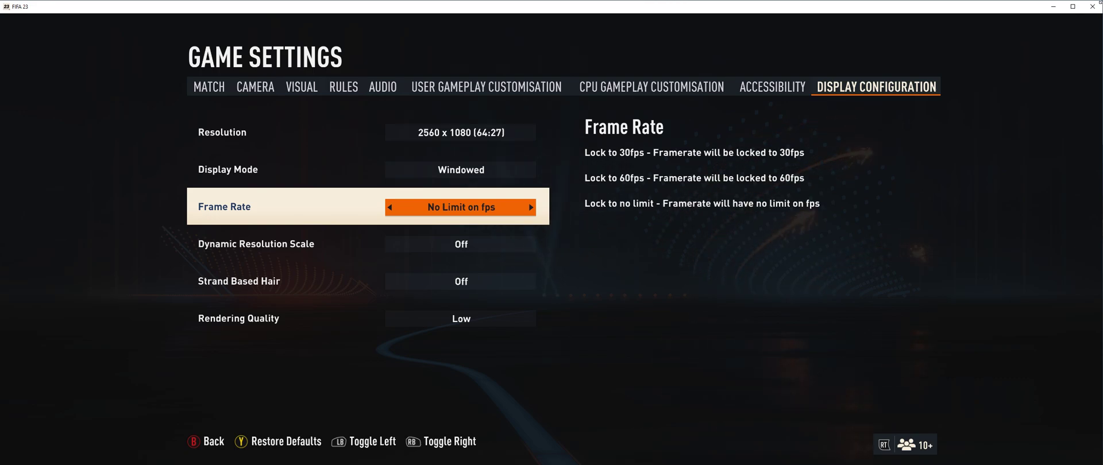
pyautogui.press('Down')
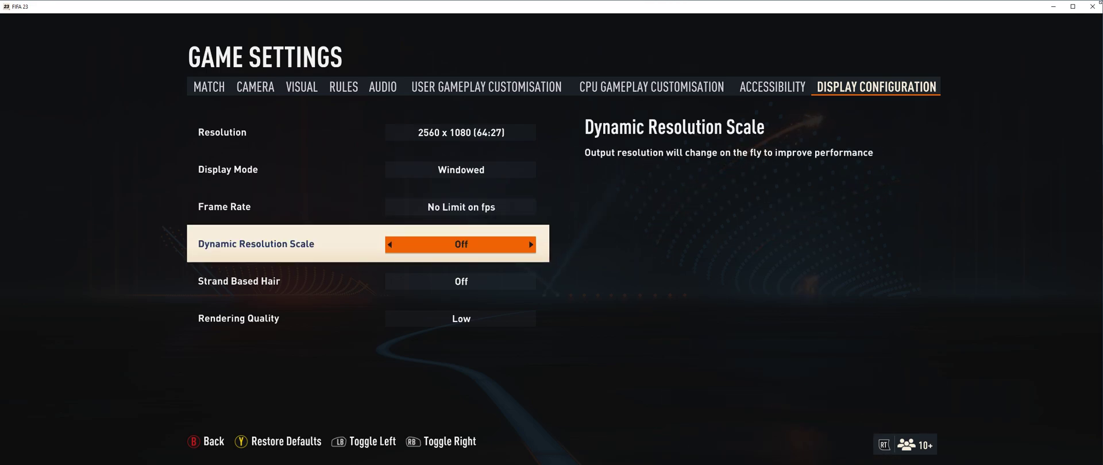
pyautogui.press('Right')
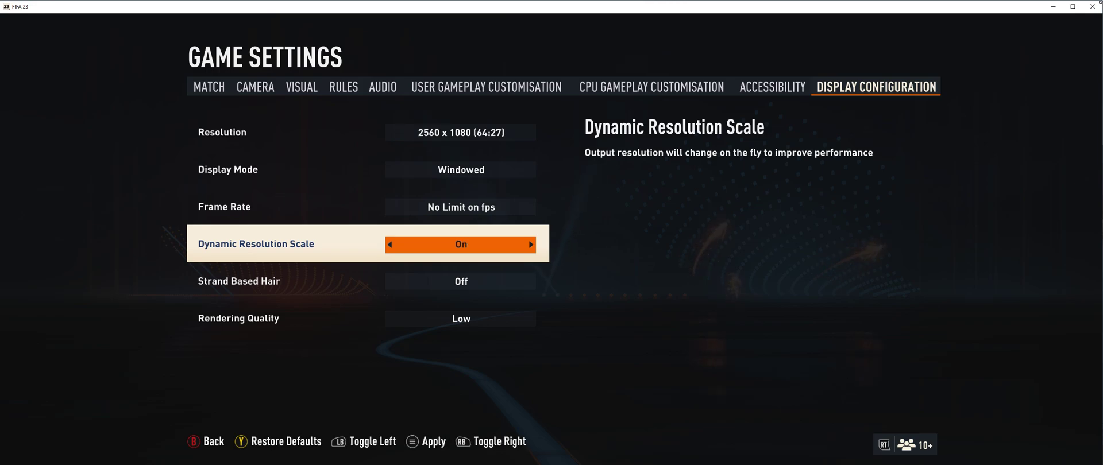
pyautogui.press('Right')
pyautogui.press('Right')
pyautogui.press('Right')
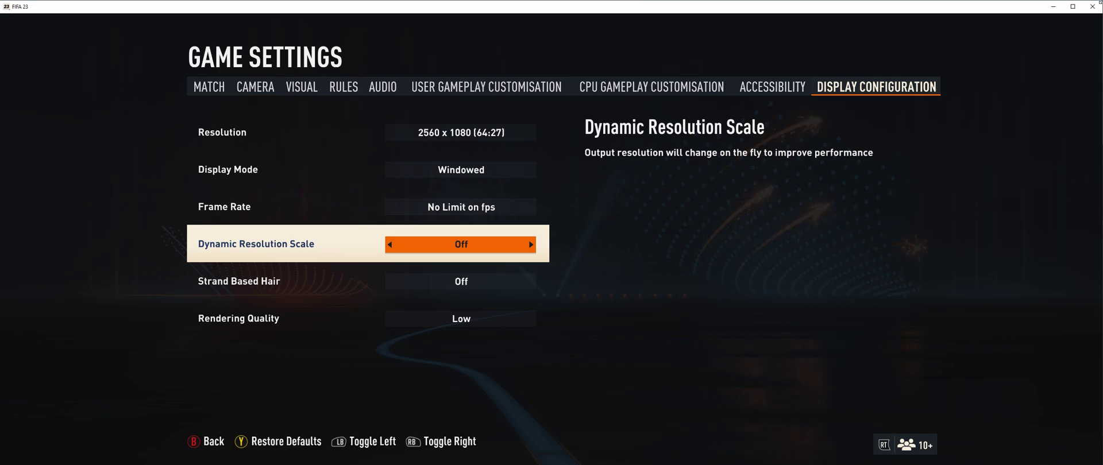
pyautogui.press('Down')
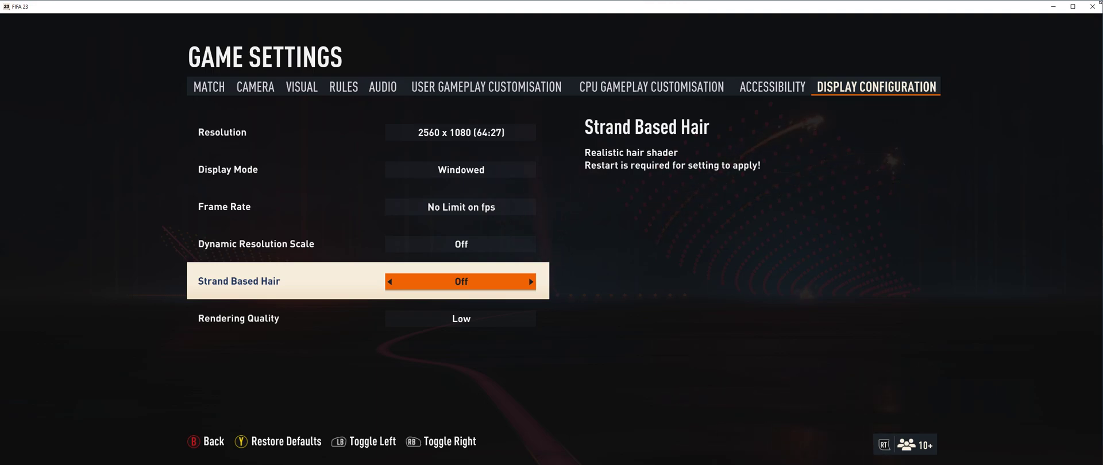
pyautogui.press('Down')
# - Cycle Rendering Quality through Auto, Ultra, High and Medium back to Low
pyautogui.press('Left')
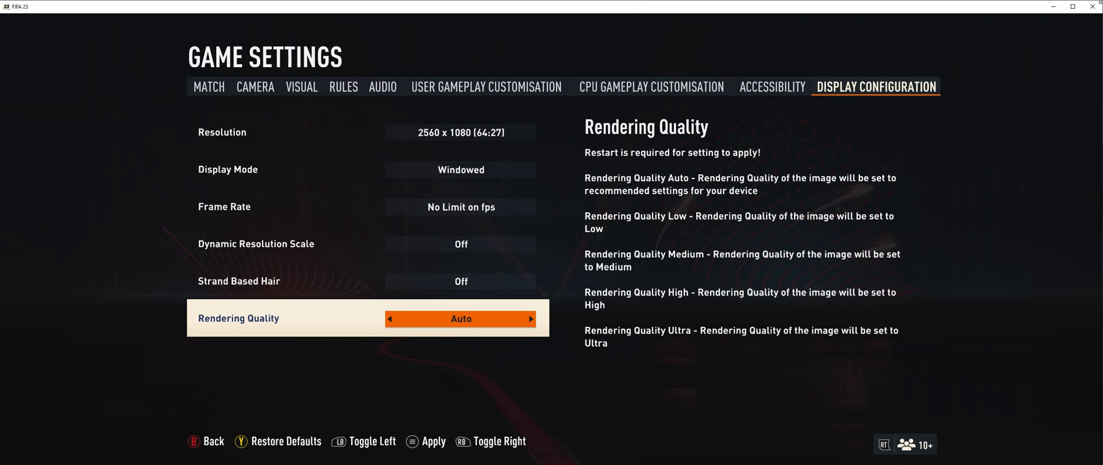
pyautogui.press('Left')
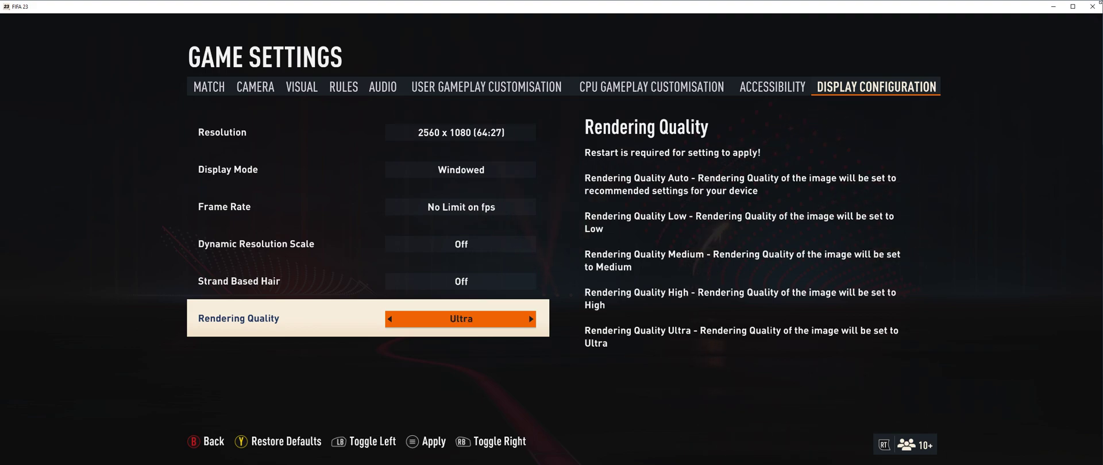
pyautogui.press('Left')
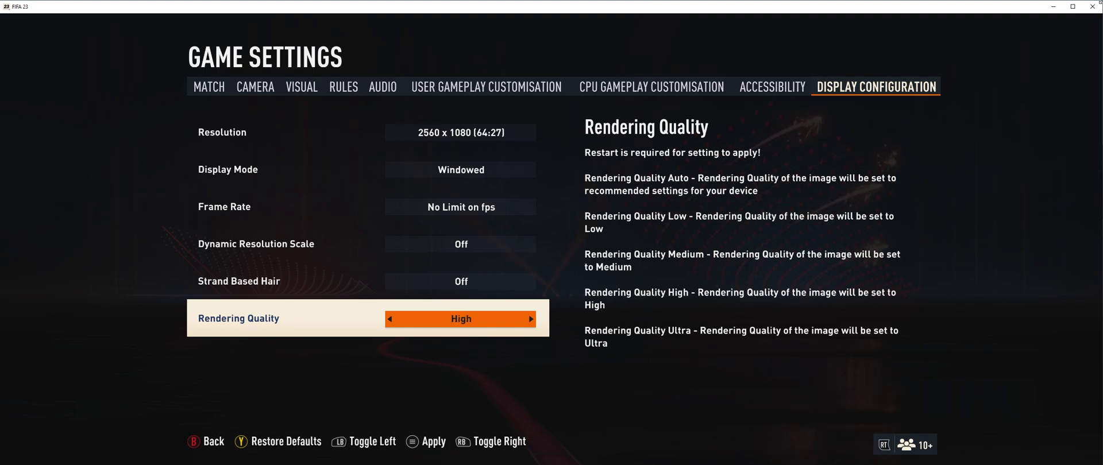
pyautogui.press('Left')
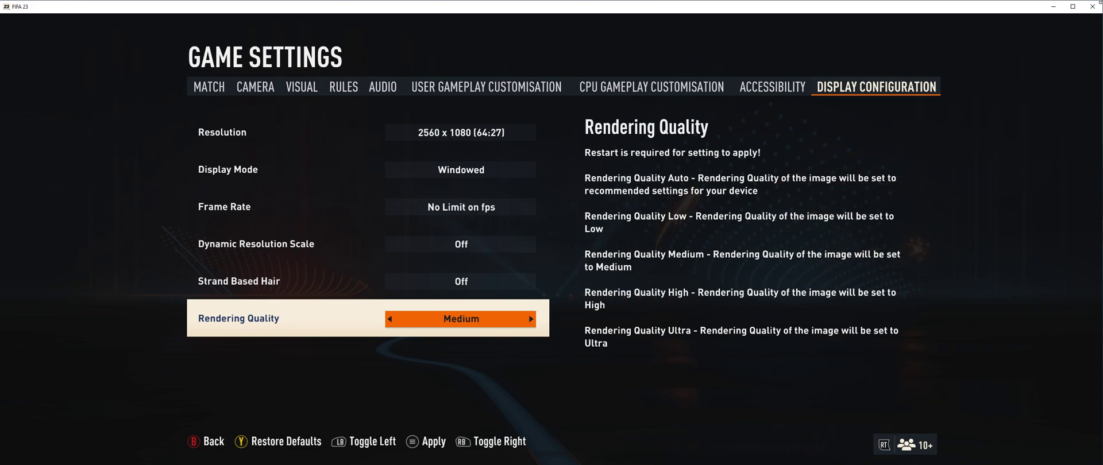
pyautogui.press('Left')
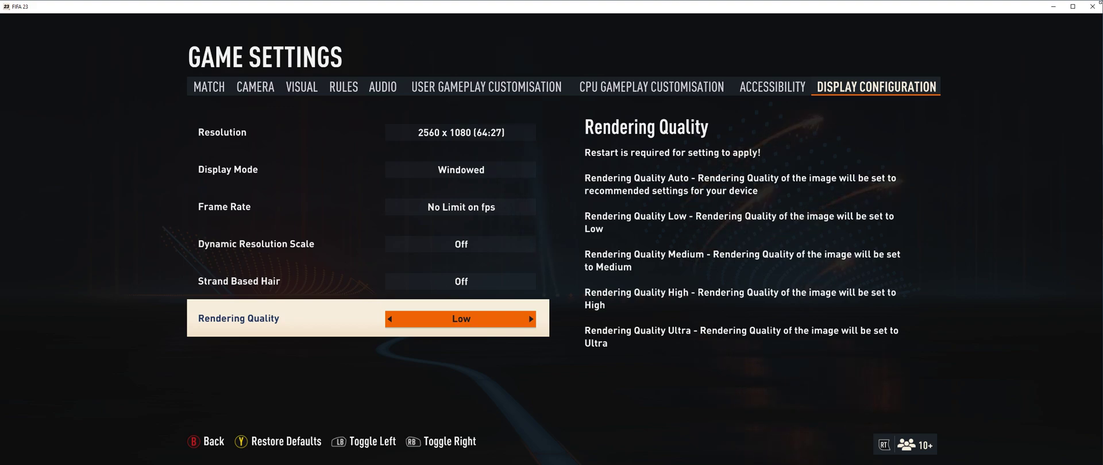
# - Set Display Mode to Windowed Borderless, then apply and confirm the change
pyautogui.press('Up')
pyautogui.press('Up')
pyautogui.press('Up')
pyautogui.press('Up')
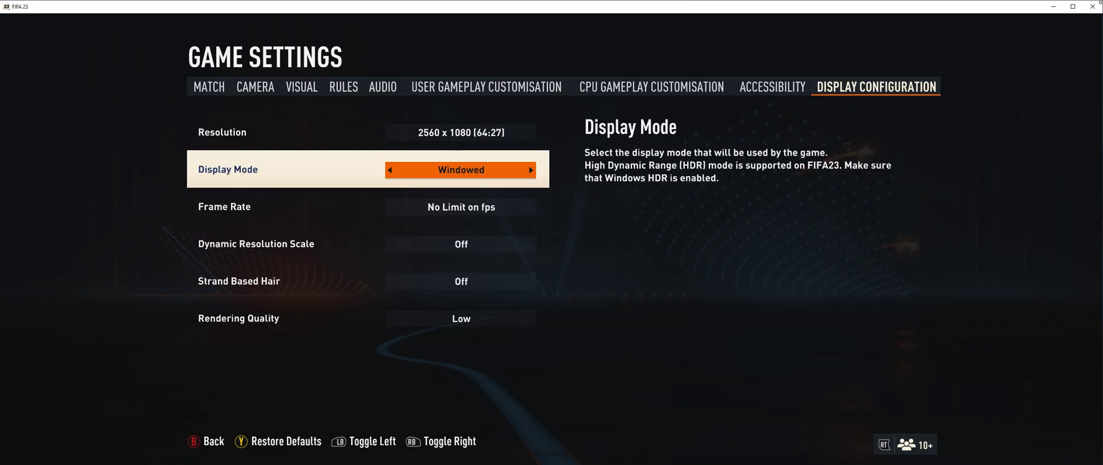
pyautogui.press('Right')
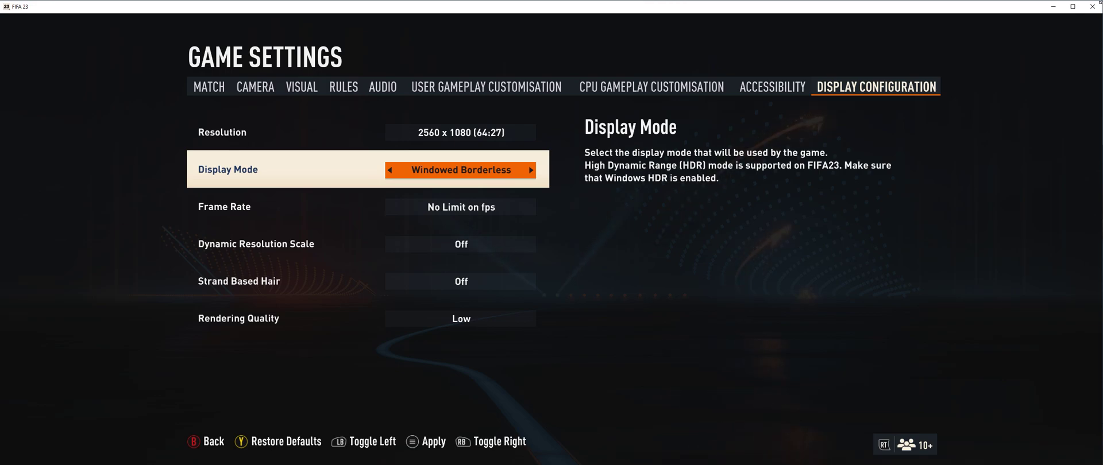
pyautogui.press('Return')
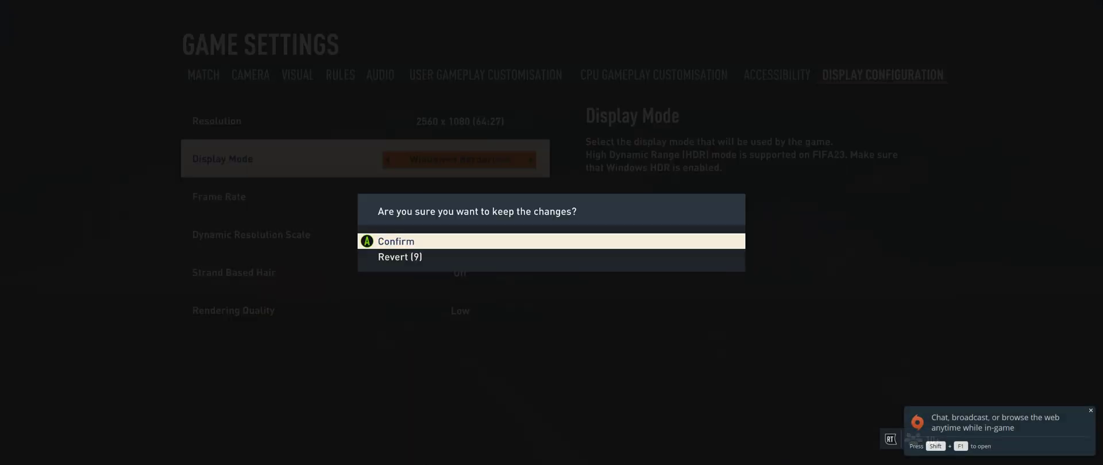
pyautogui.press('Return')
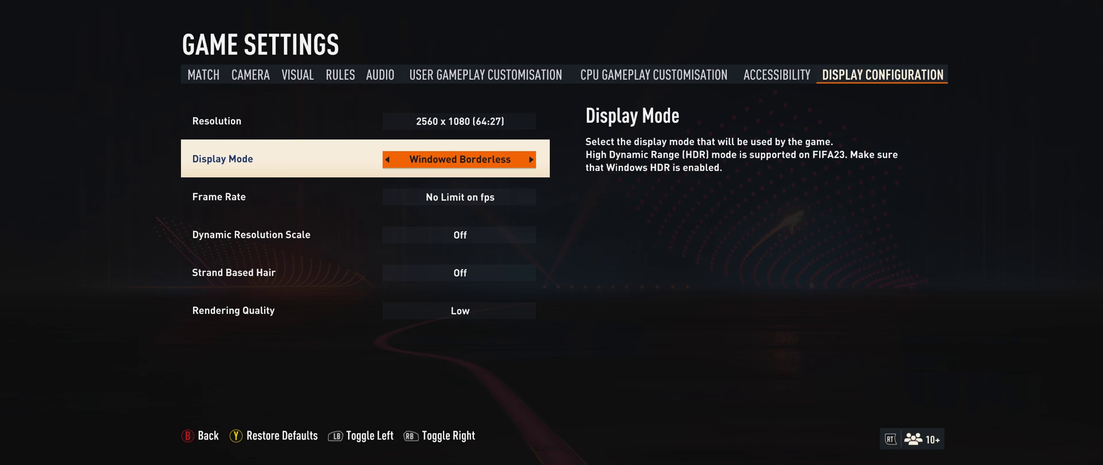
# - Switch Display Mode via Full Screen to Windowed and apply it
pyautogui.press('Right')
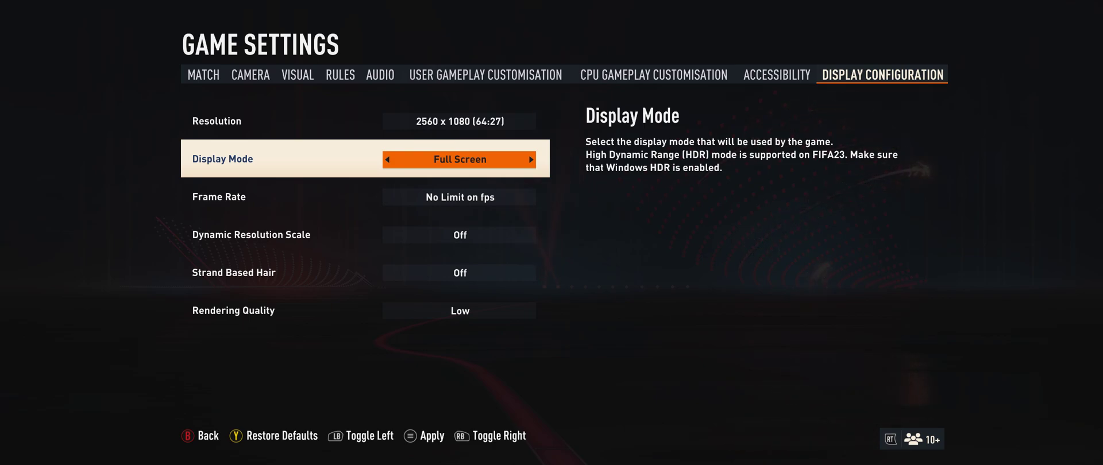
pyautogui.press('Right')
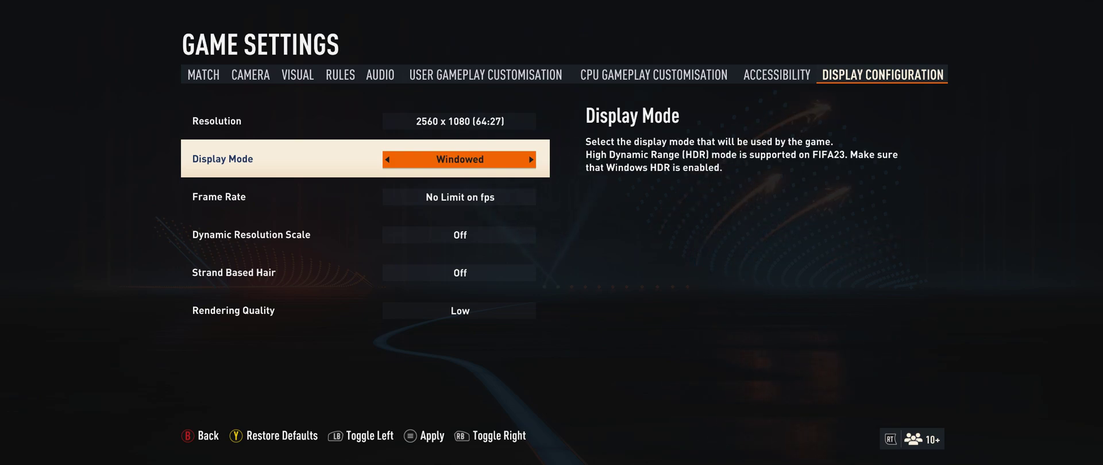
pyautogui.click(219, 196)
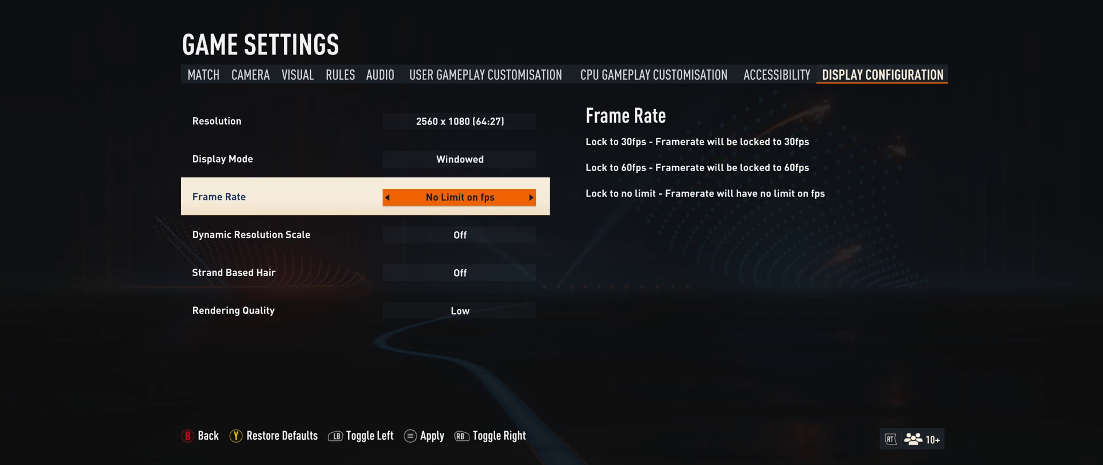
pyautogui.press('Return')
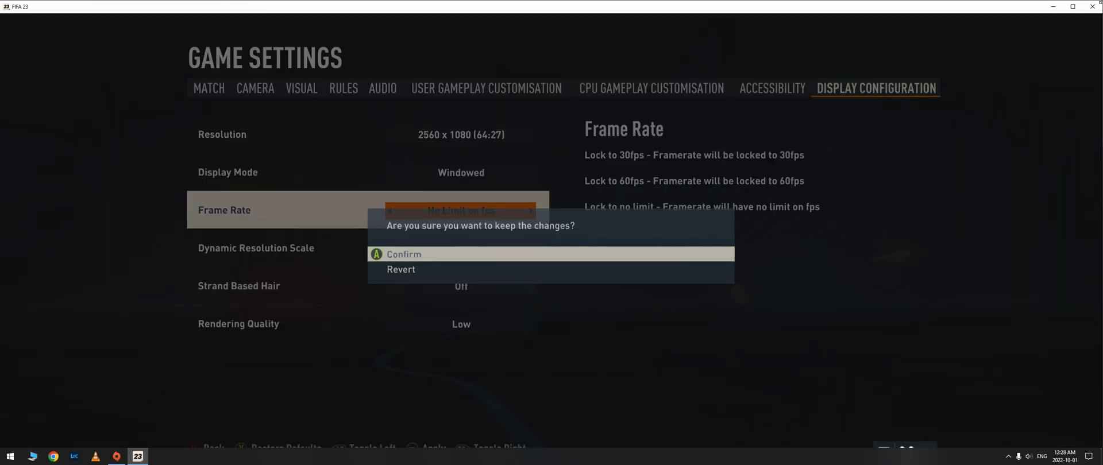
# - Keep the Windowed mode and return Frame Rate to No Limit on fps
pyautogui.press('Return')
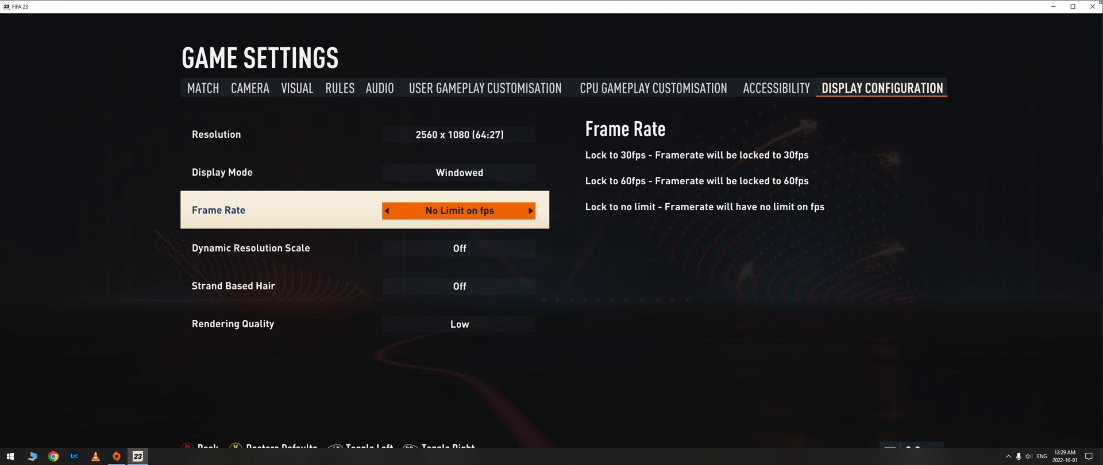
pyautogui.press('Left')
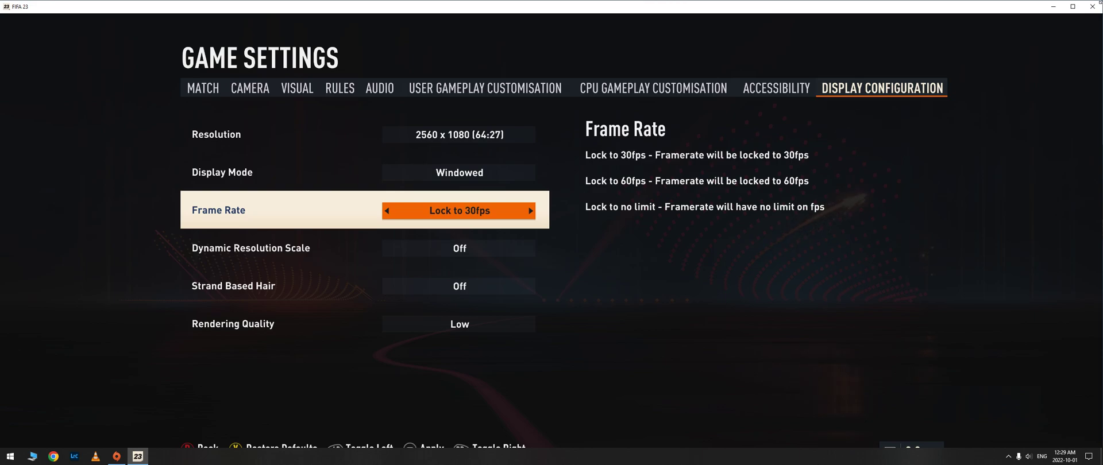
pyautogui.press('Right')
pyautogui.press('Right')
pyautogui.press('Left')
# - Set Display Mode to Windowed Borderless, apply it, and exit Game Settings
pyautogui.press('Up')
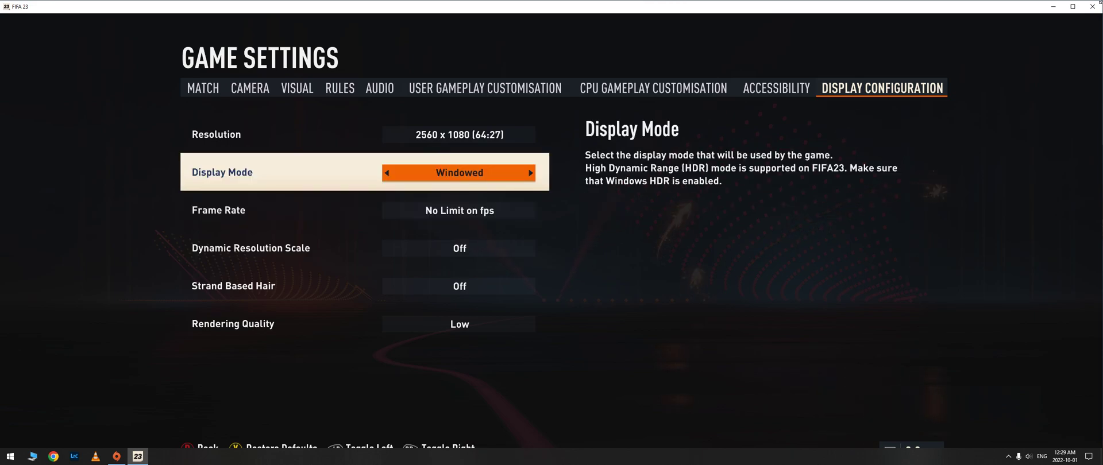
pyautogui.press('Left')
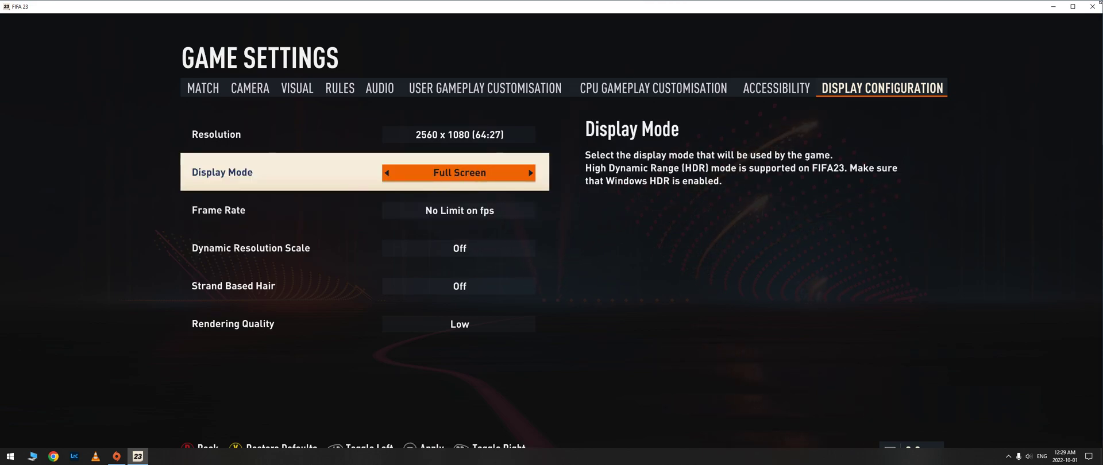
pyautogui.press('Right')
pyautogui.press('Right')
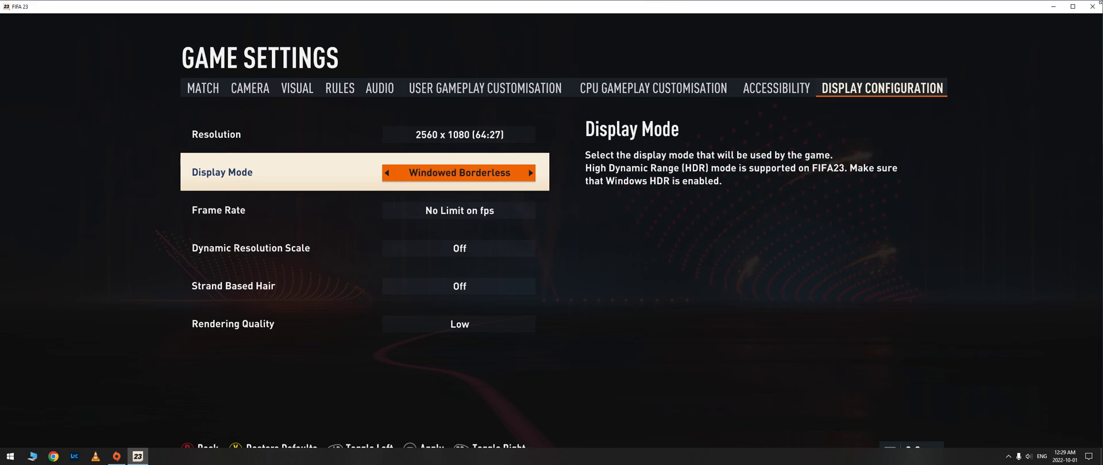
pyautogui.press('Left')
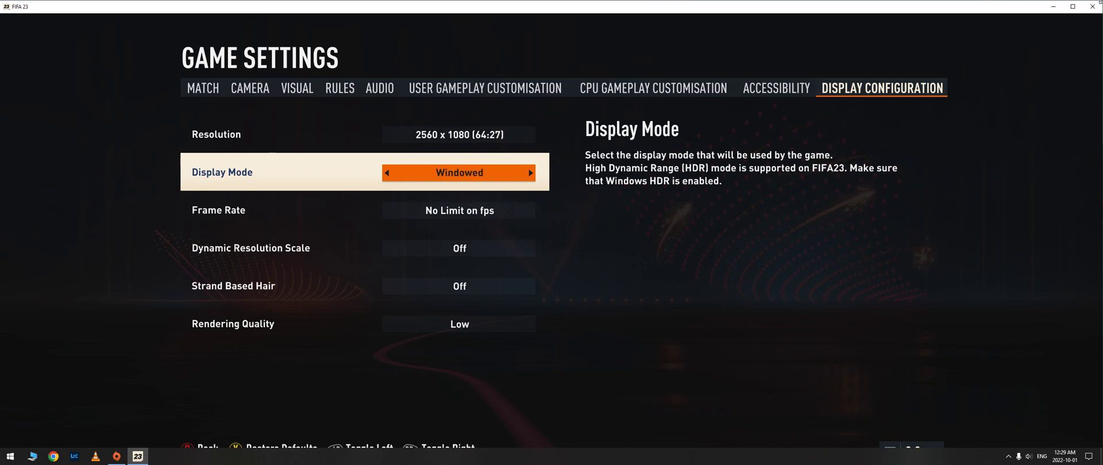
pyautogui.press('Right')
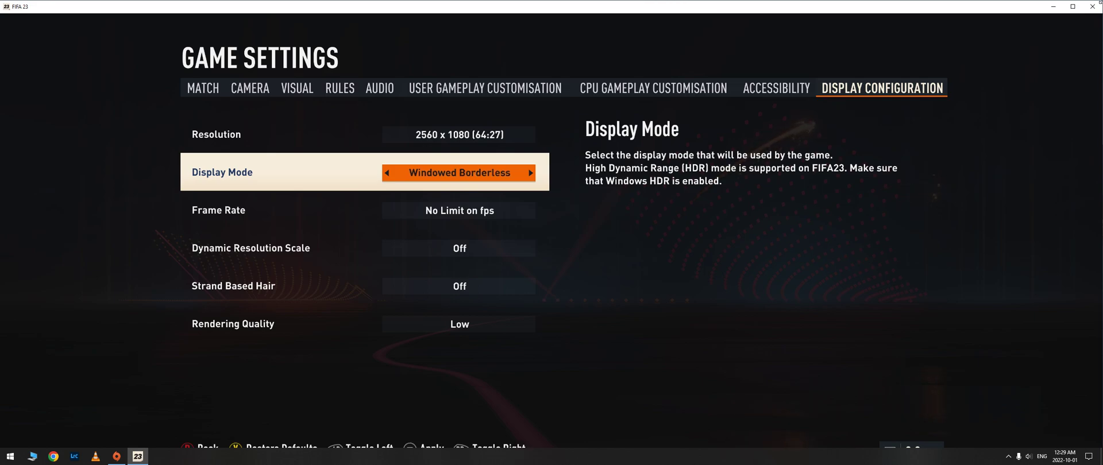
pyautogui.press('Return')
pyautogui.press('Return')
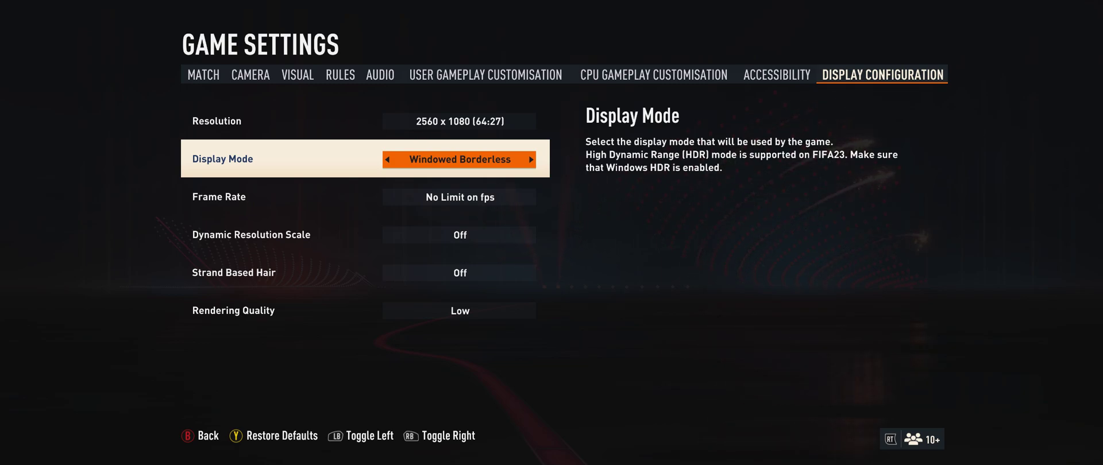
pyautogui.press('Escape')
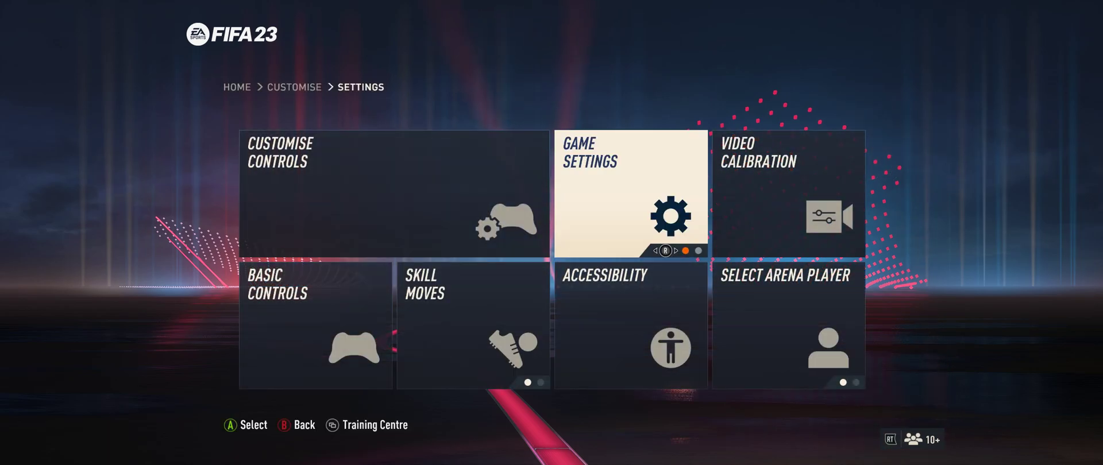
# - Back out to the home menu and move to Ultimate Team
pyautogui.press('Escape')
pyautogui.press('Escape')
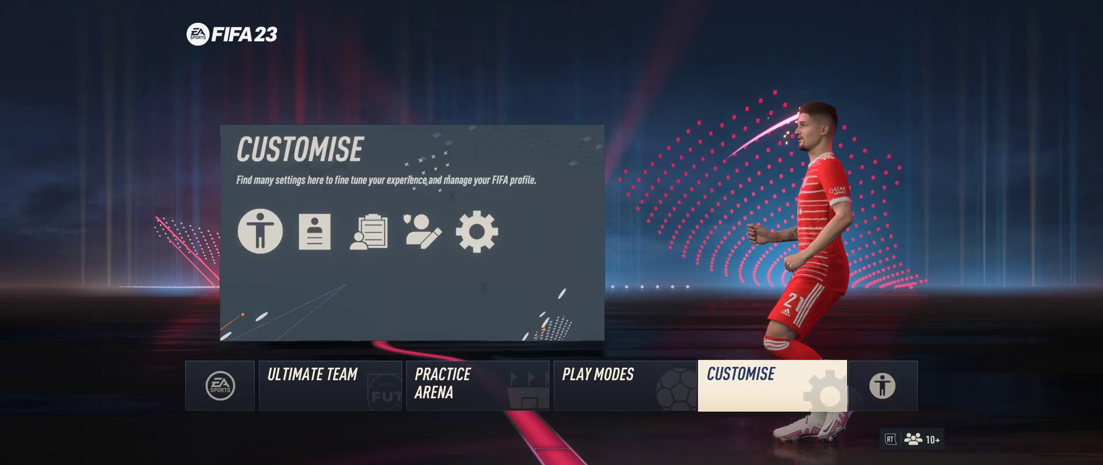
pyautogui.press('Right')
pyautogui.press('Right')
pyautogui.press('Right')
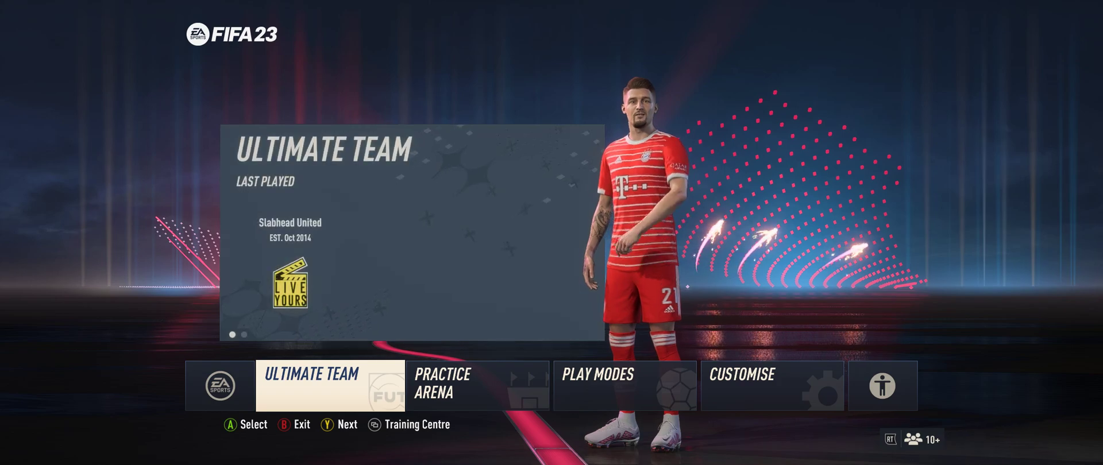